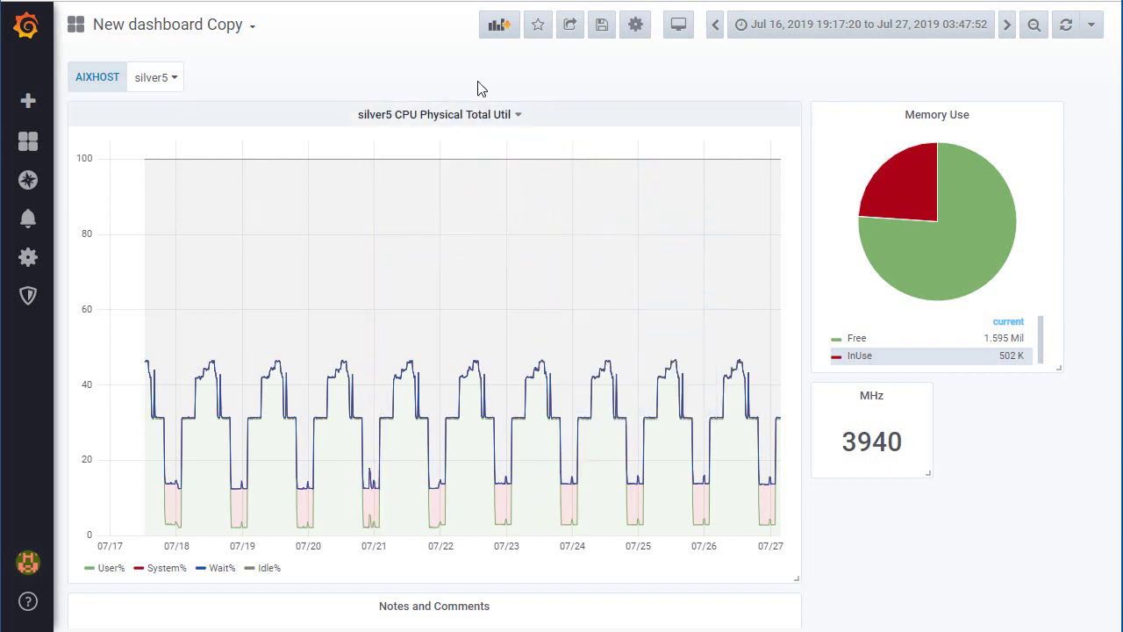
- Add a new Graph panel to the dashboard and open its query editor
click(498, 27)
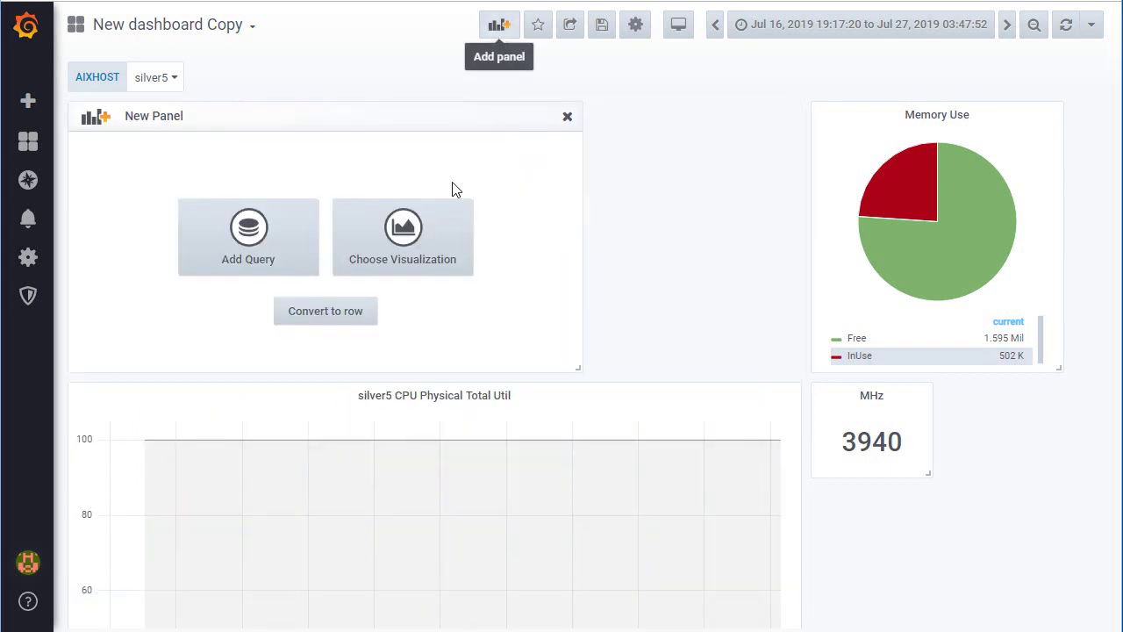
click(403, 235)
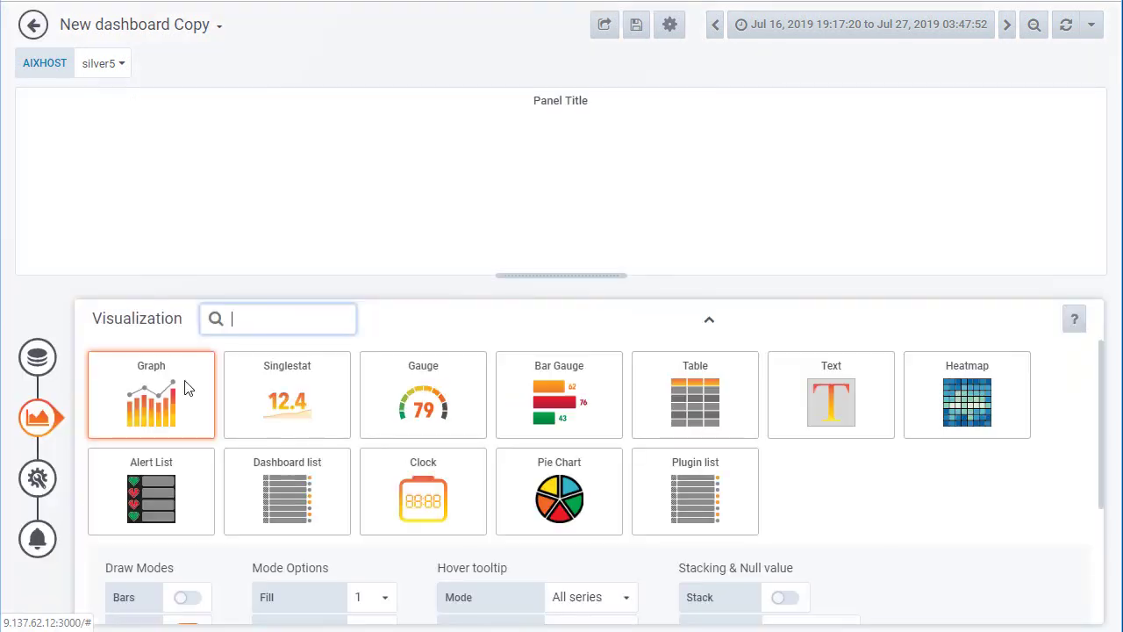
click(181, 386)
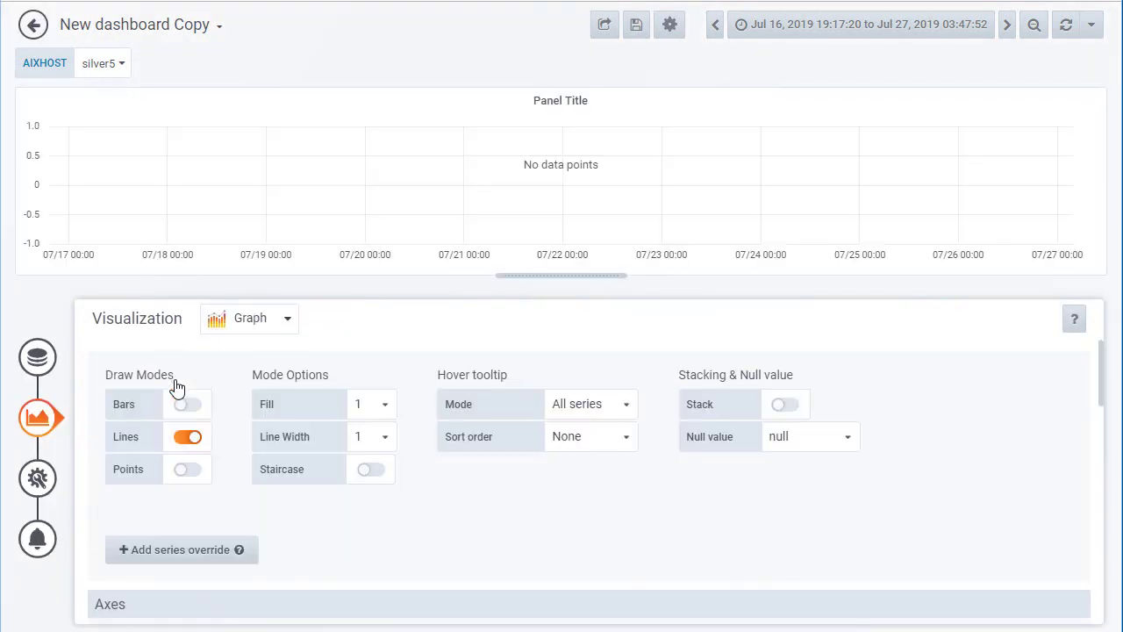
click(36, 360)
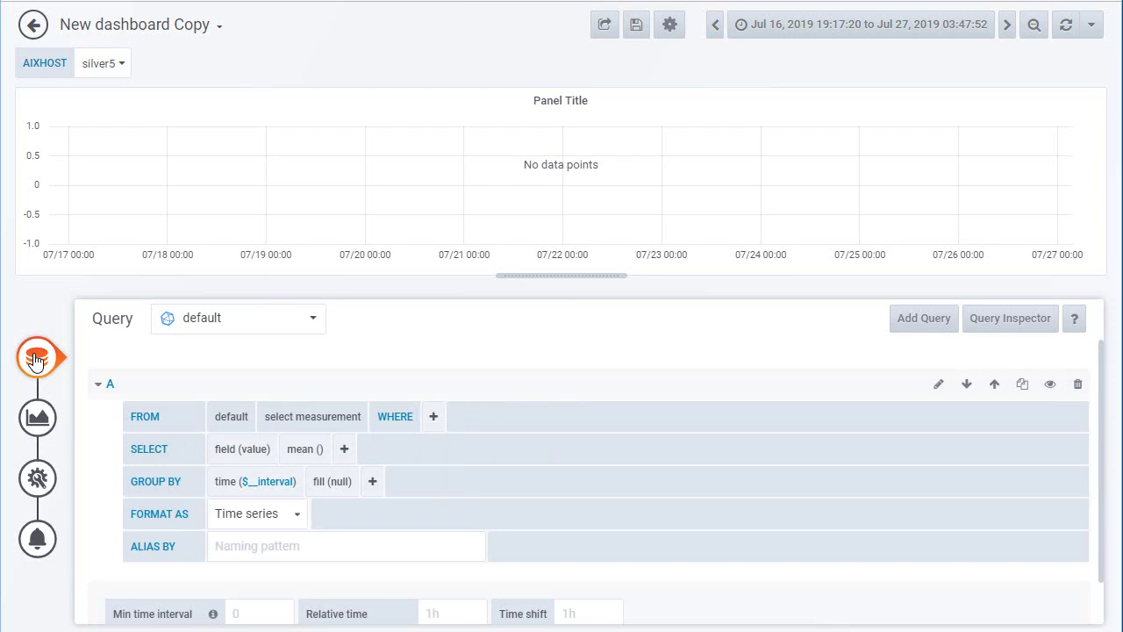
- Query the InfluxDB njmon AIX data source with WHERE host =~ /^$AIXHOST$/
click(314, 321)
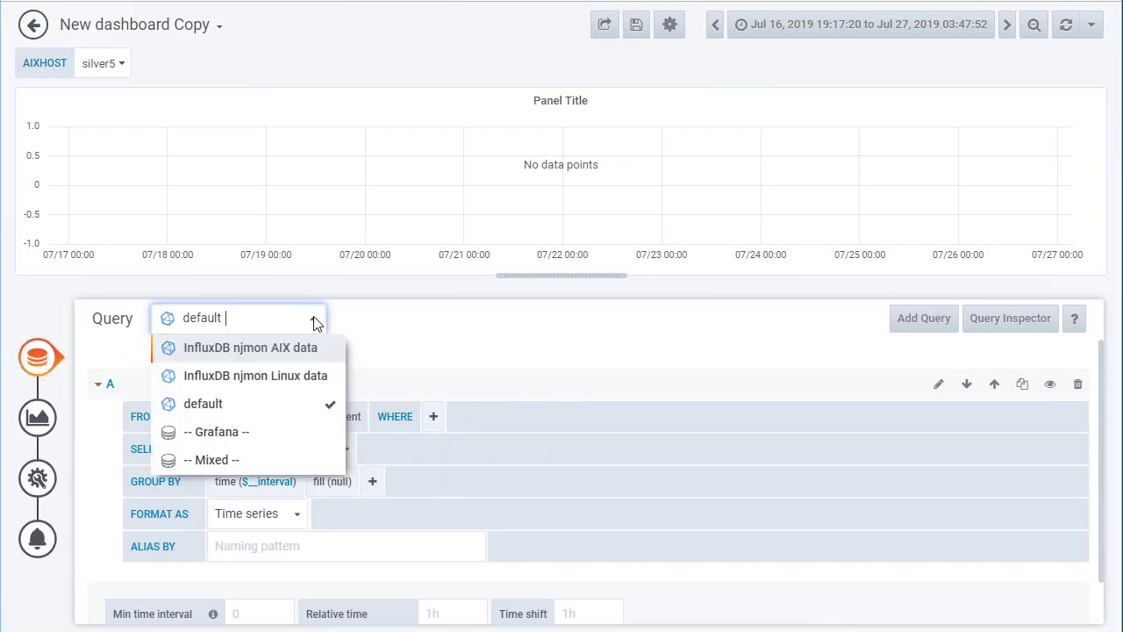
click(252, 353)
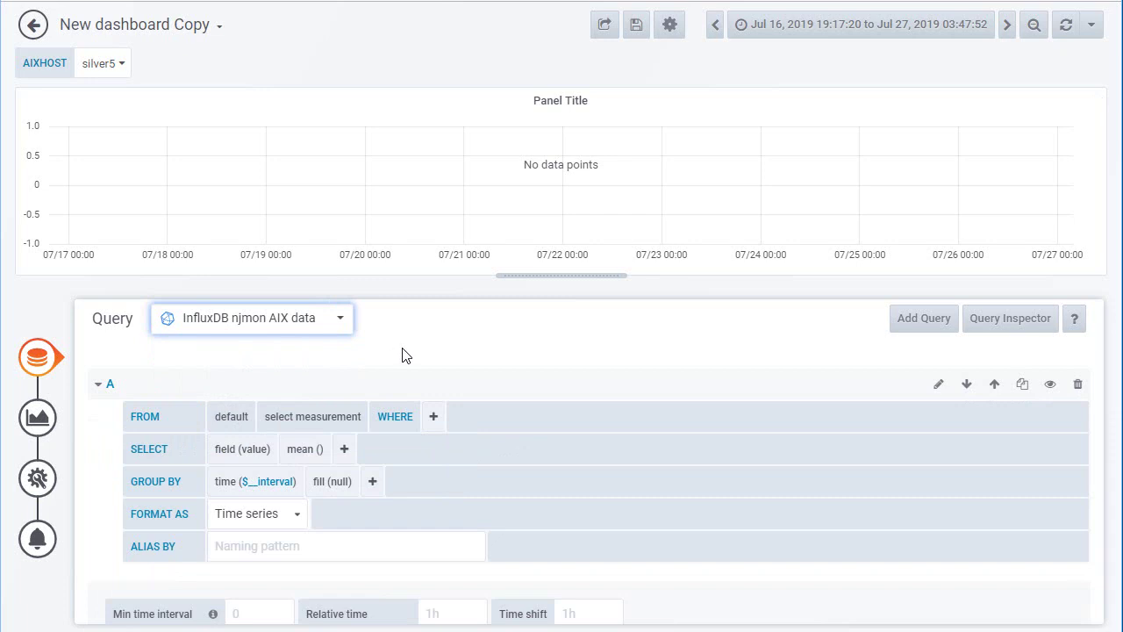
click(434, 418)
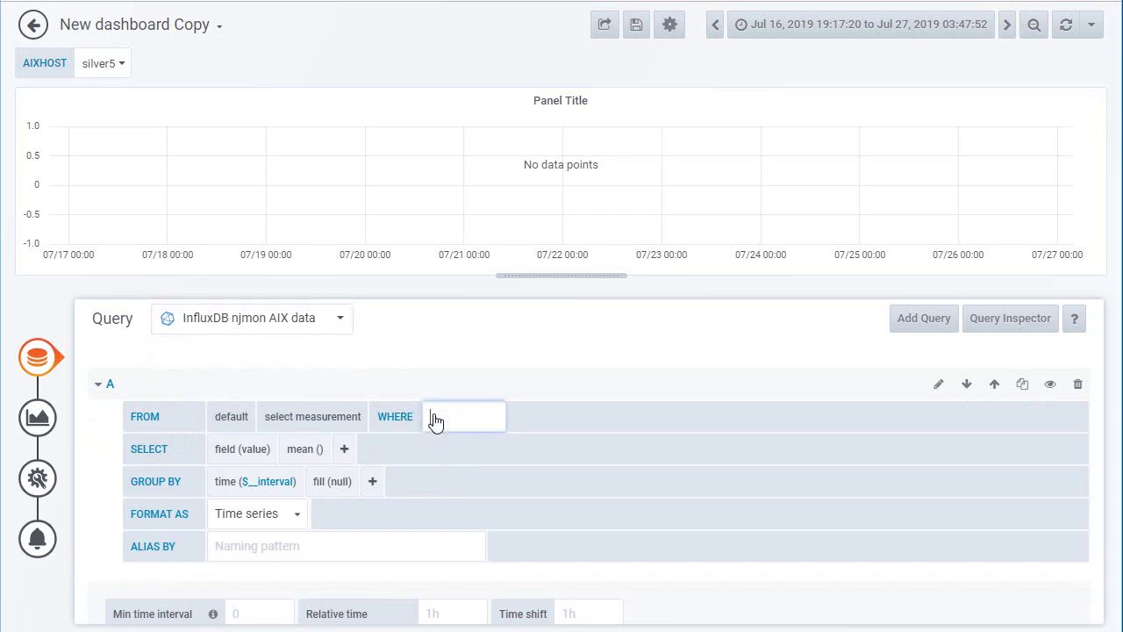
click(448, 467)
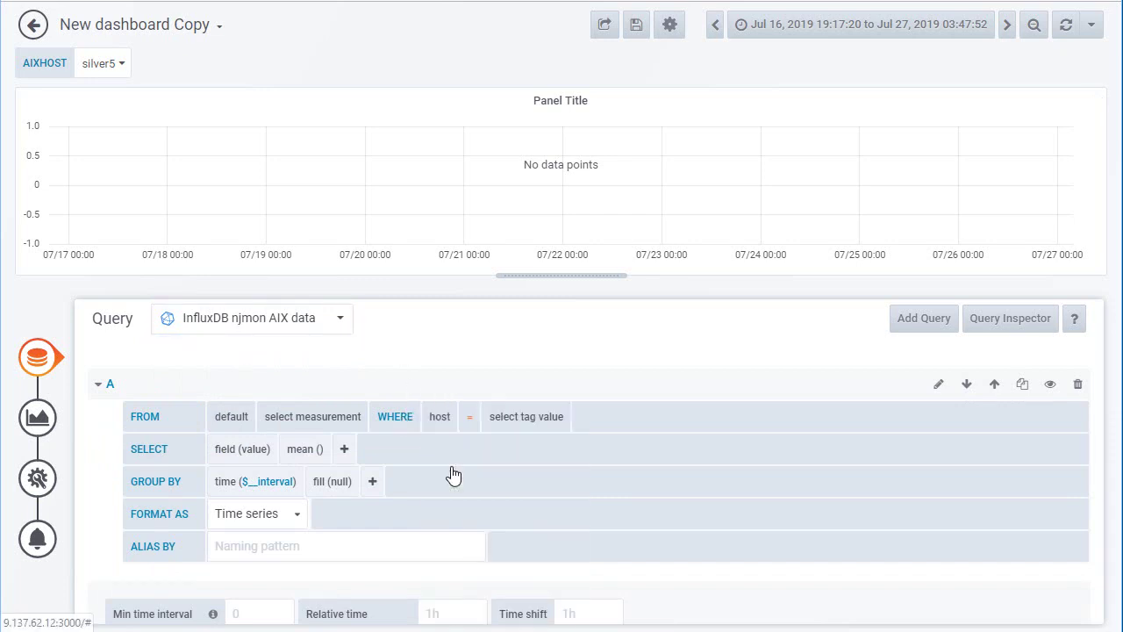
click(527, 419)
click(537, 446)
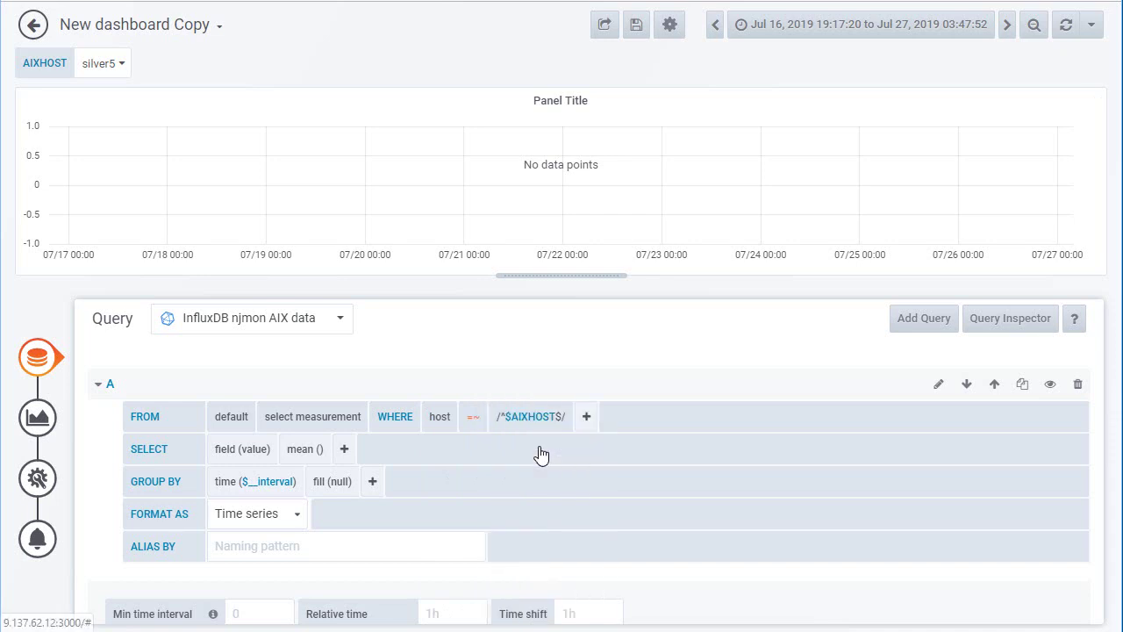
click(120, 66)
click(165, 63)
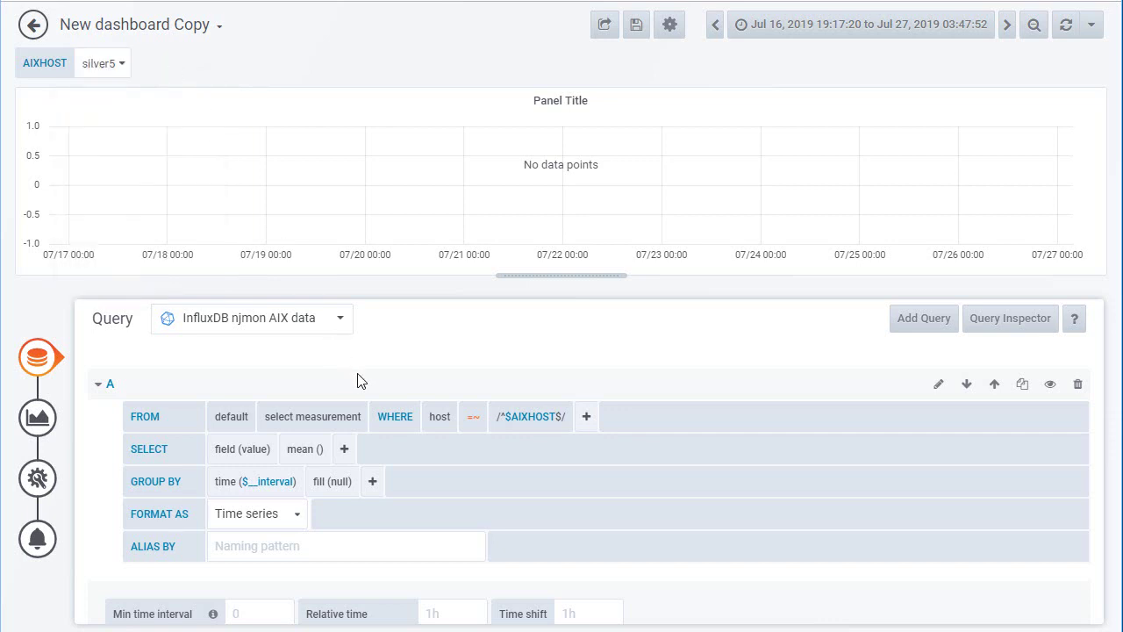
click(316, 421)
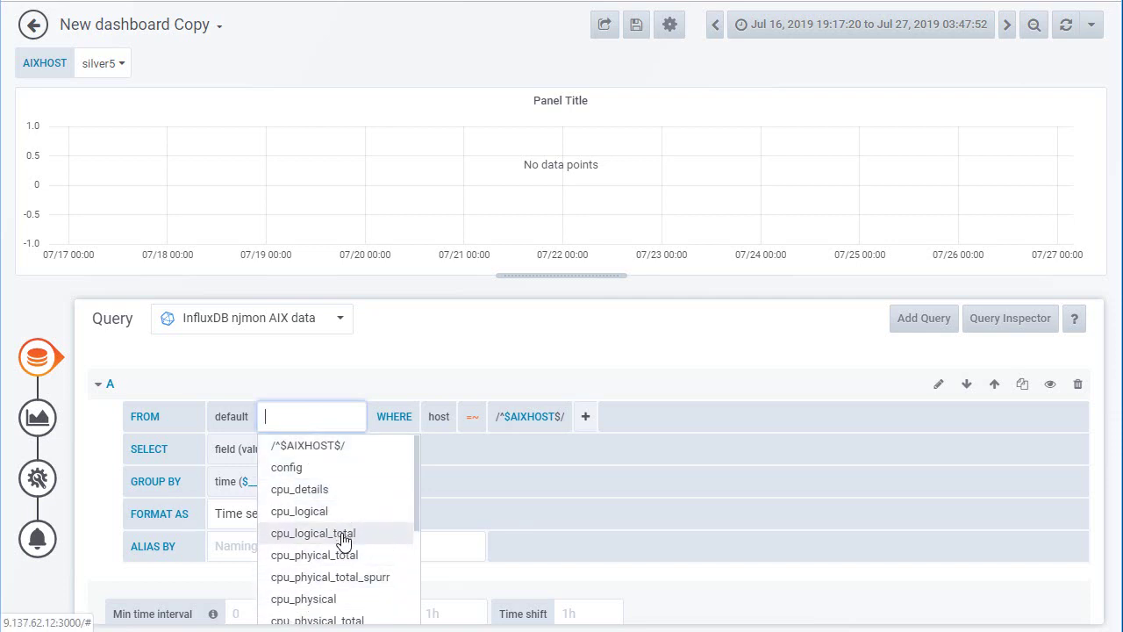
- Select field(user) from cpu_physical and remove the mean() aggregation
click(319, 600)
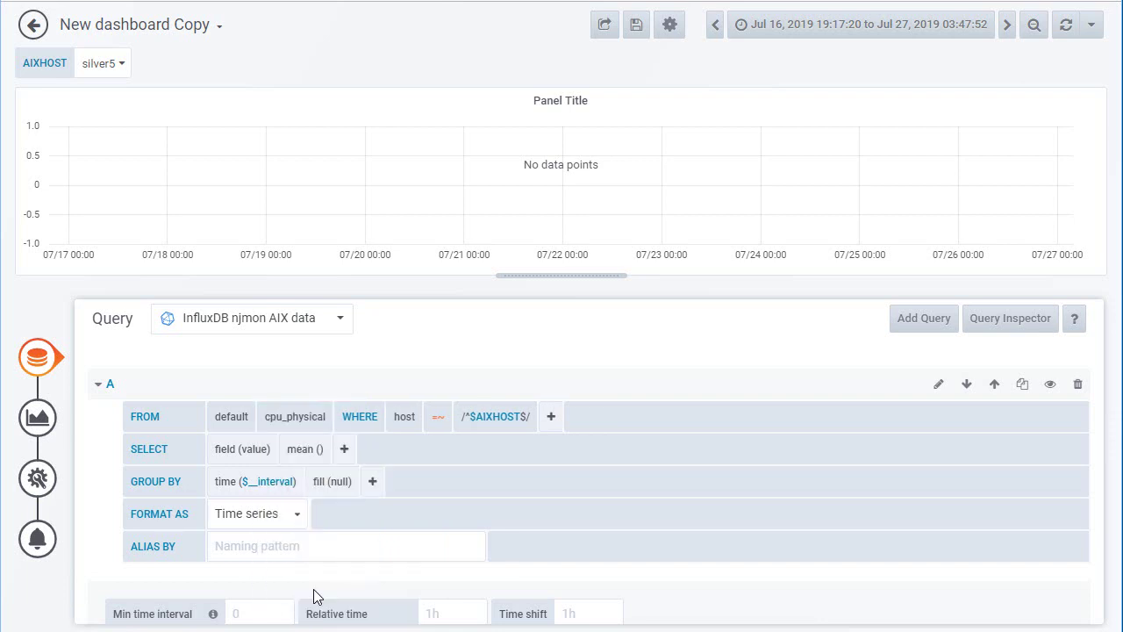
click(254, 453)
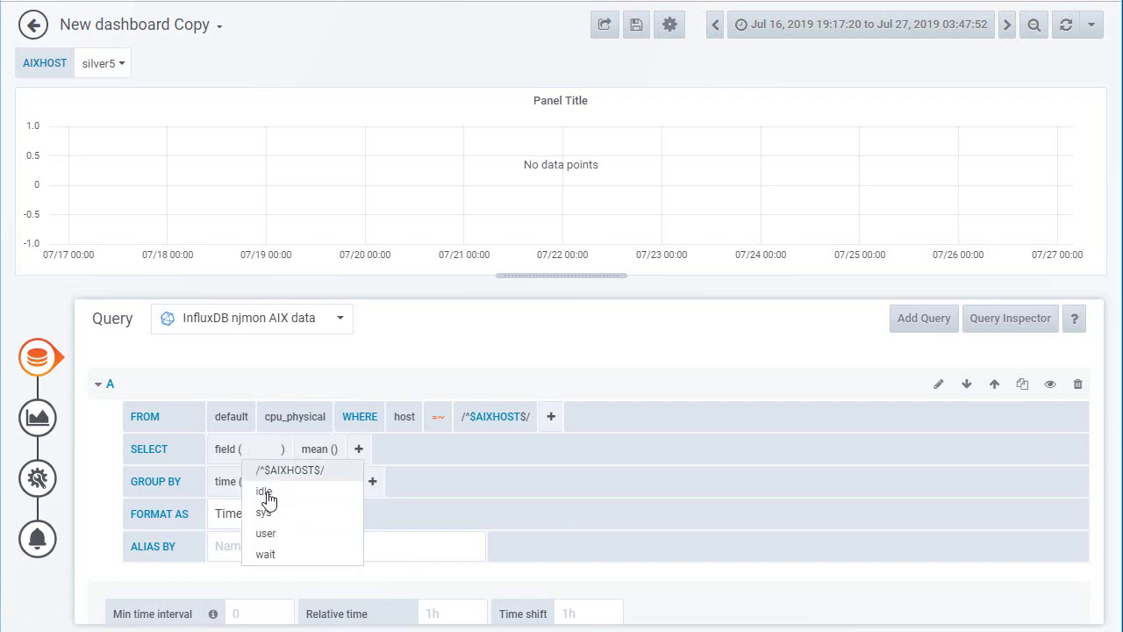
click(268, 534)
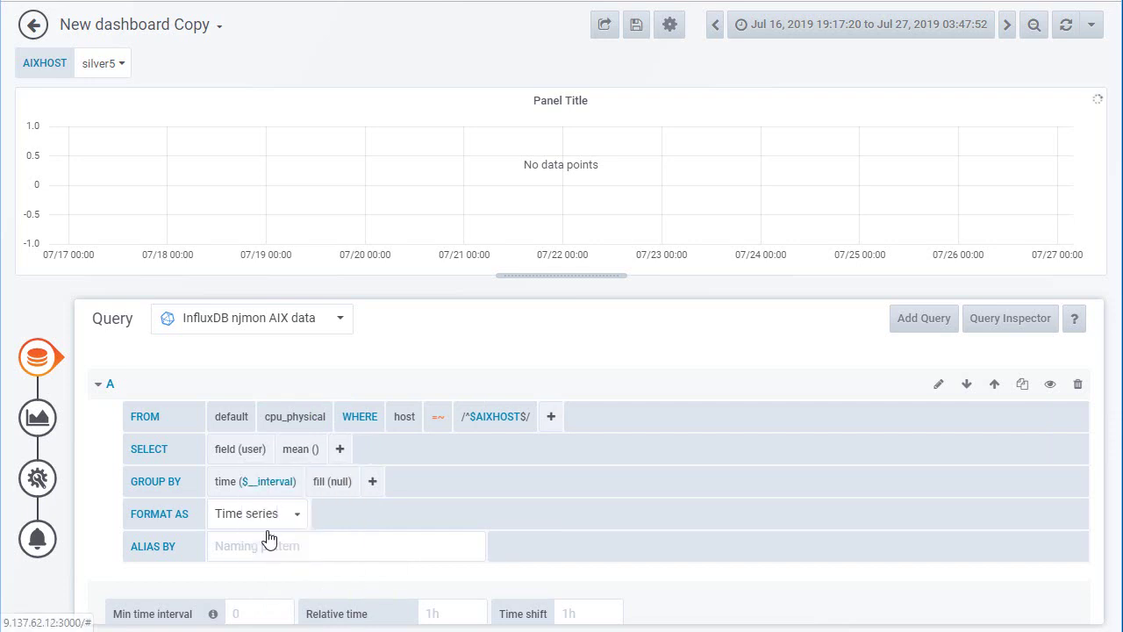
click(295, 449)
click(295, 449)
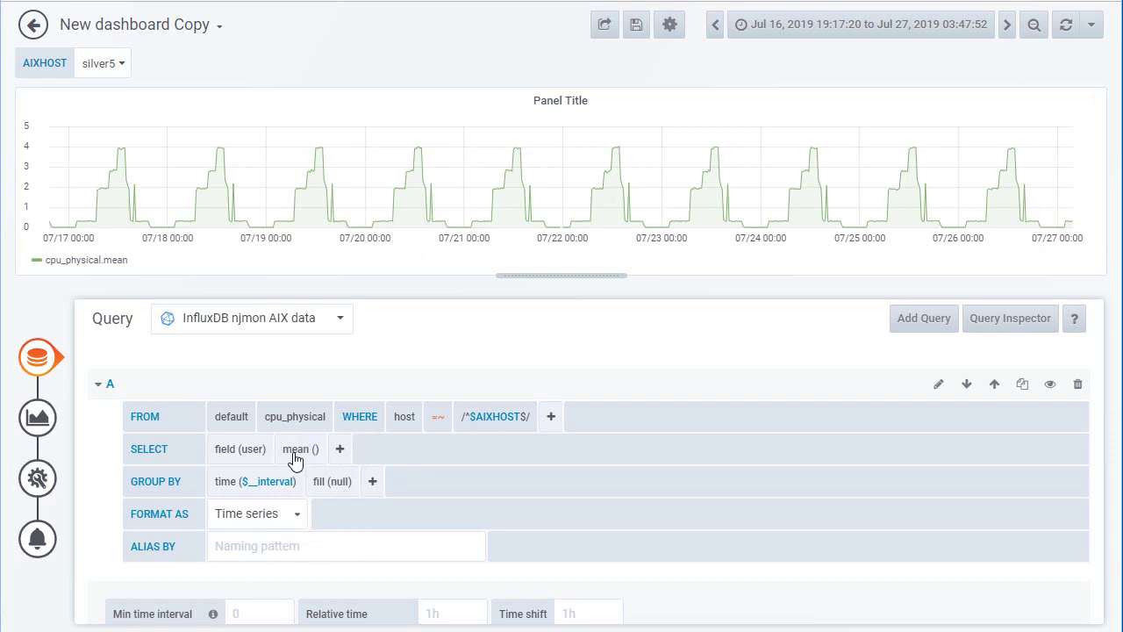
click(295, 455)
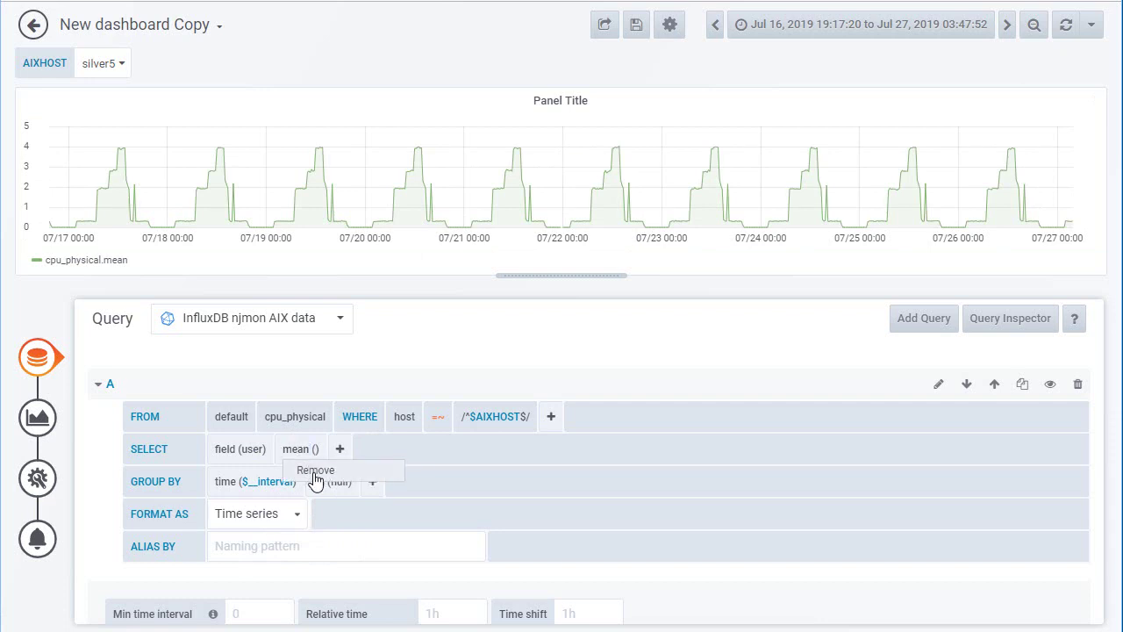
click(314, 479)
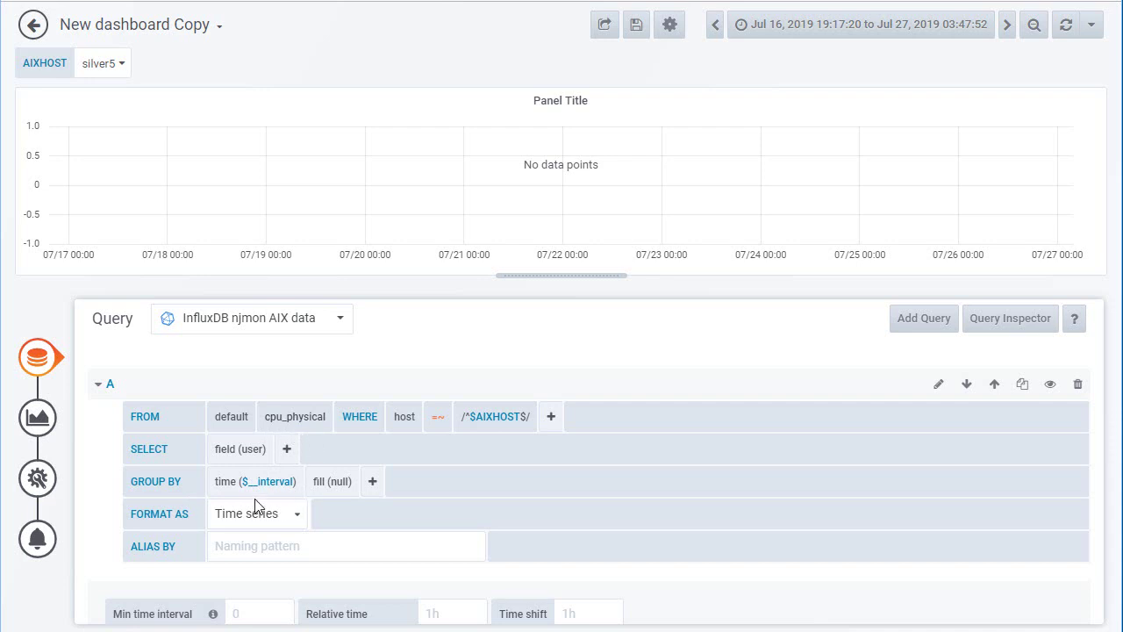
- Replace the time($interval) grouping with GROUP BY tag(cpu_physical_name)
click(225, 483)
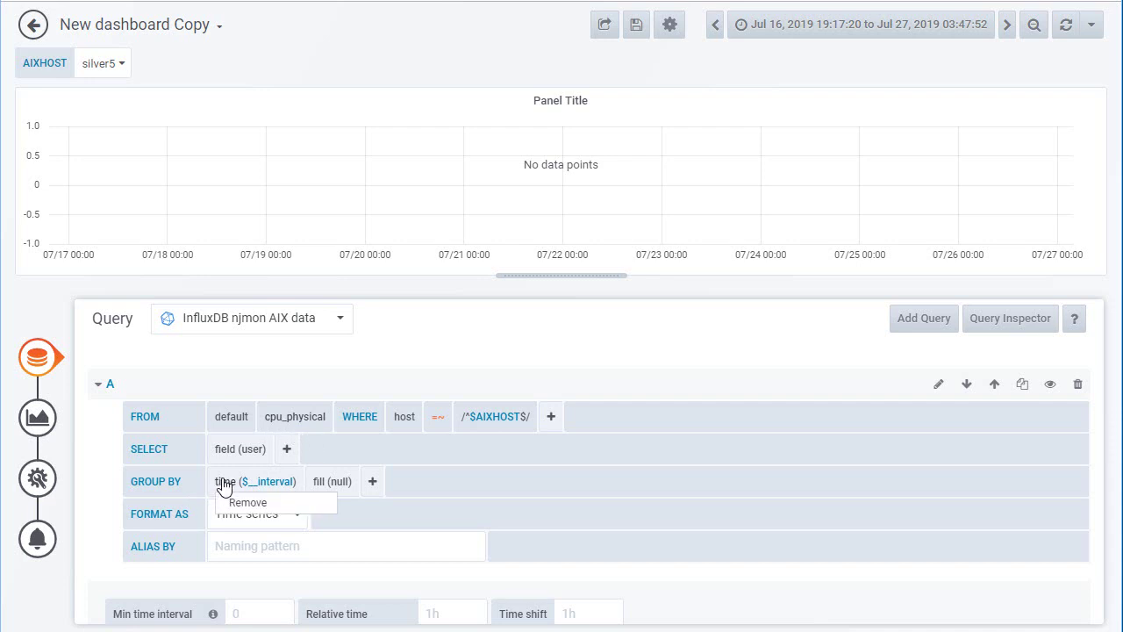
click(237, 502)
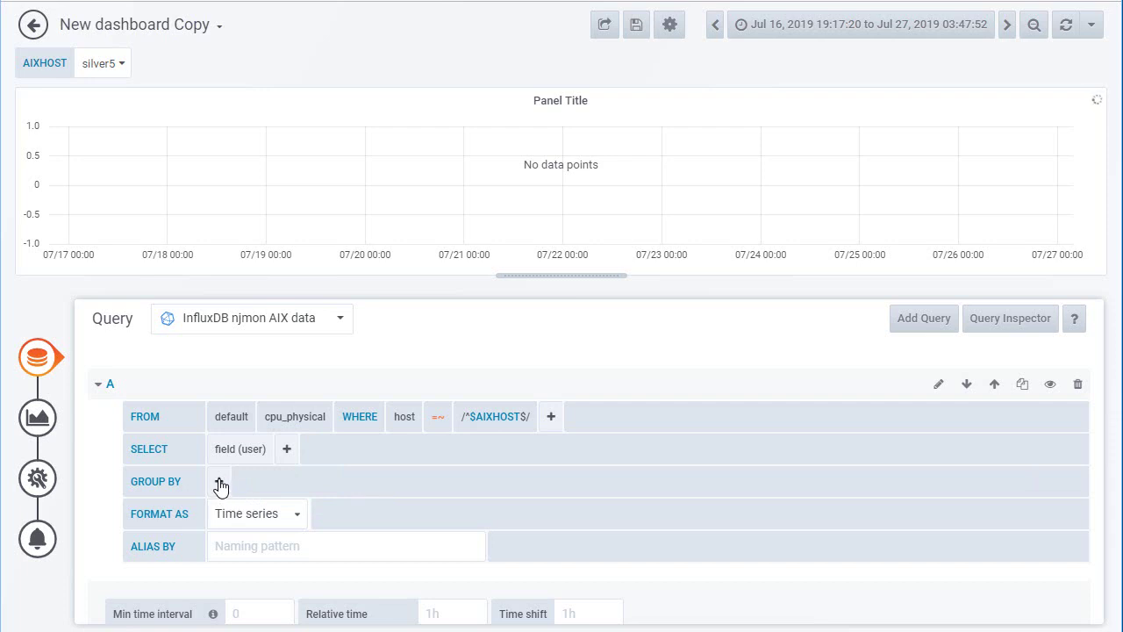
click(220, 485)
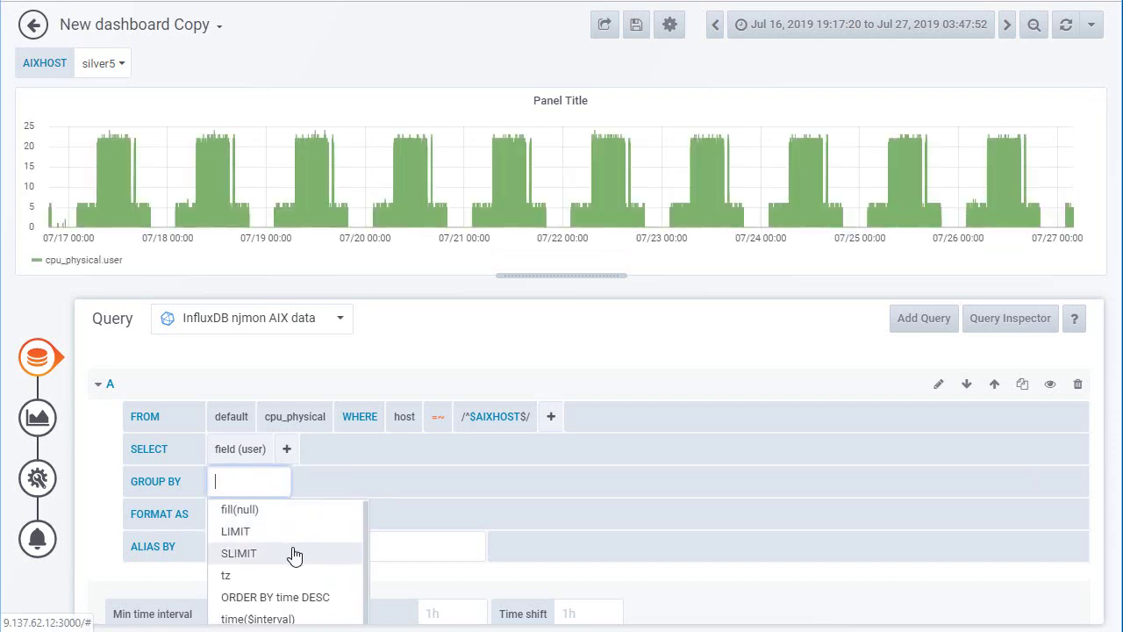
scroll(323, 621, down, 3)
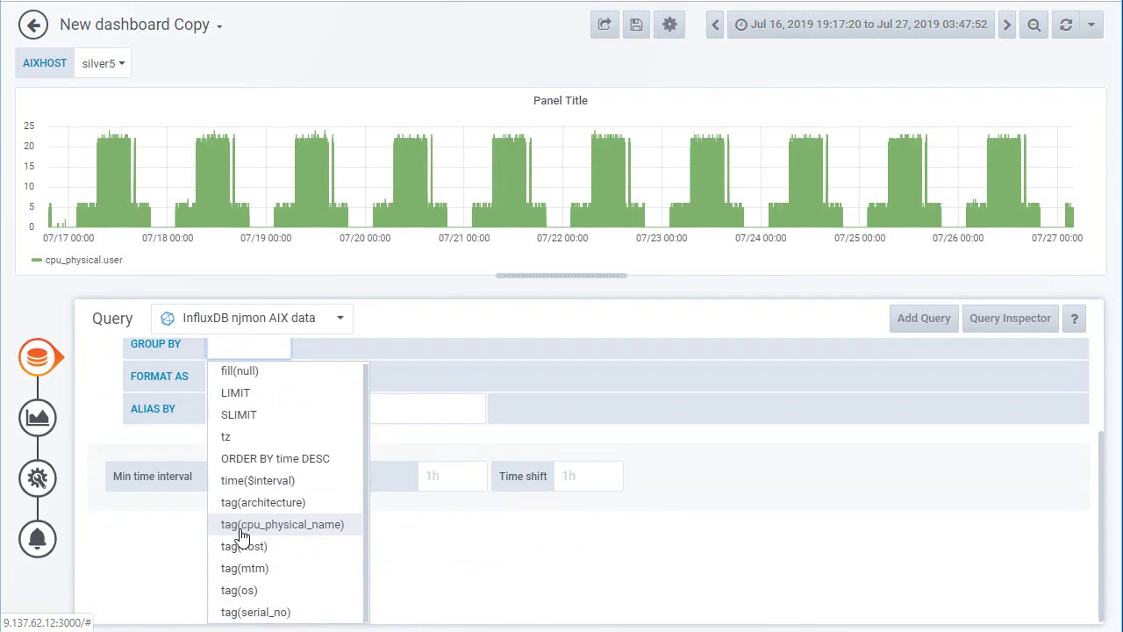
click(324, 525)
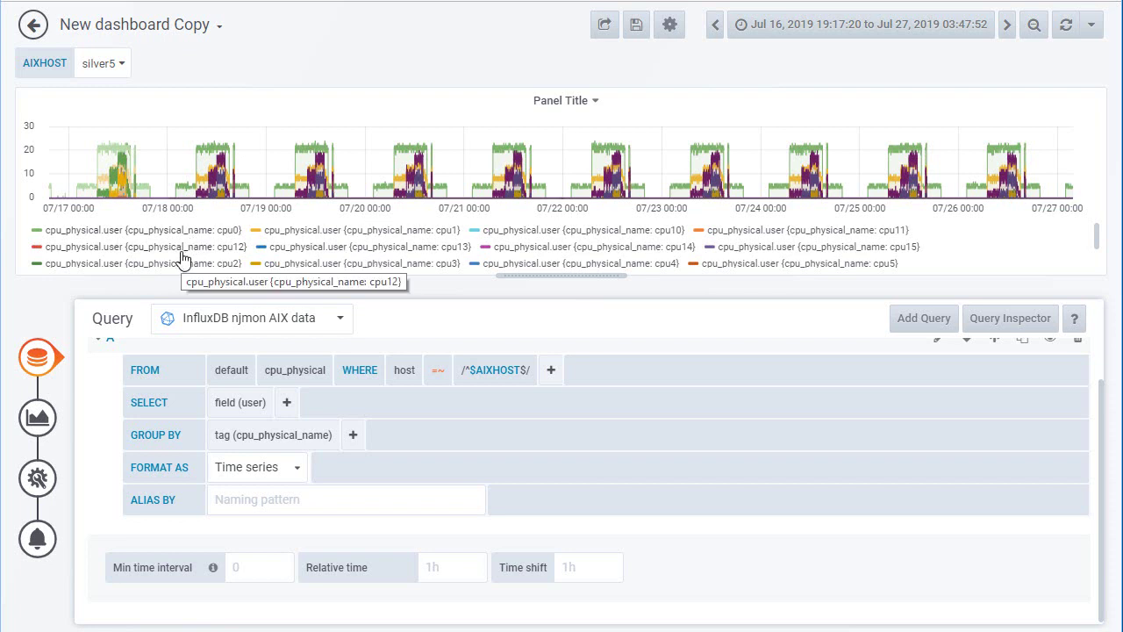
- Set ALIAS BY to [[tag_cpu_physical_name]] so the legend reads cpu0–cpu15
click(226, 500)
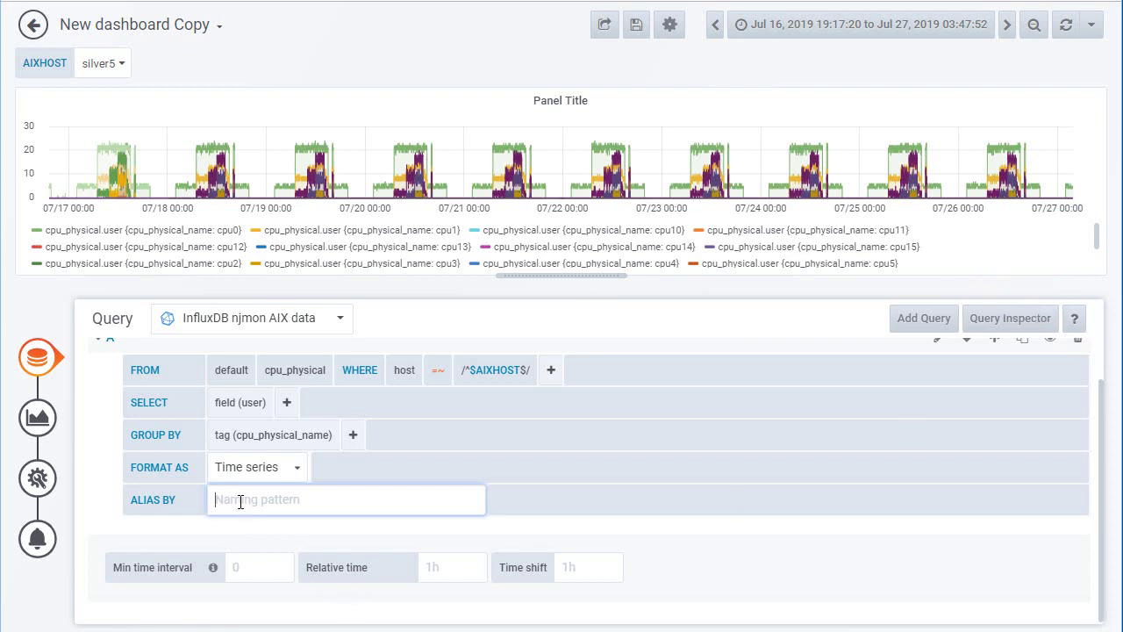
text([[tag_cpu_physical_name)
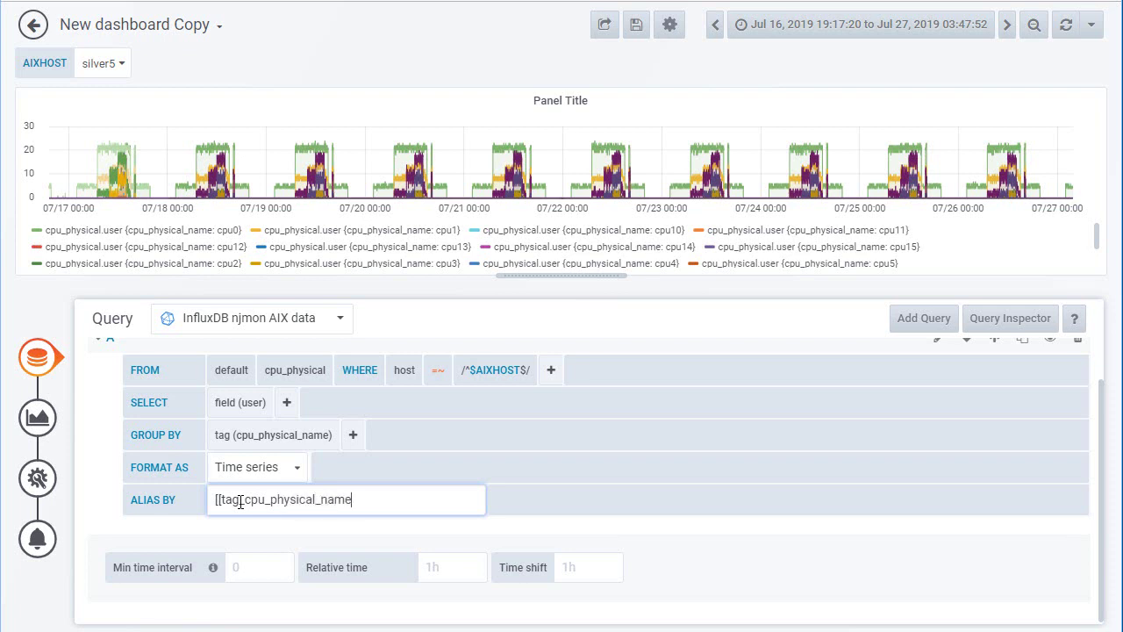
click(433, 402)
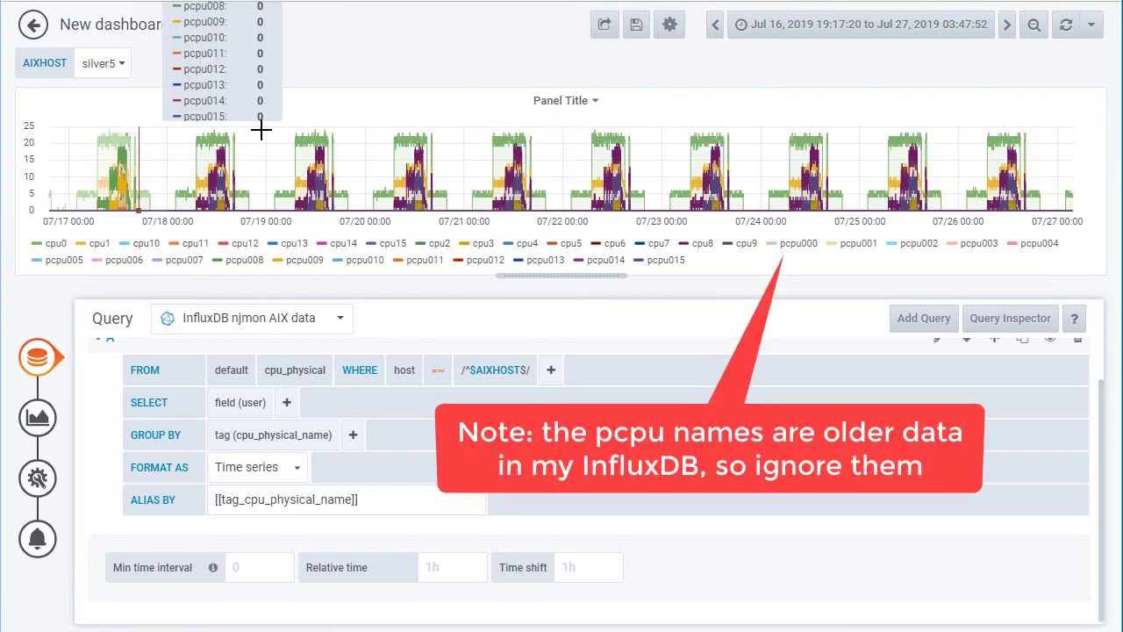
- Back on the dashboard, zoom the time range to 07/25 onward and enlarge the per-CPU panel
click(34, 29)
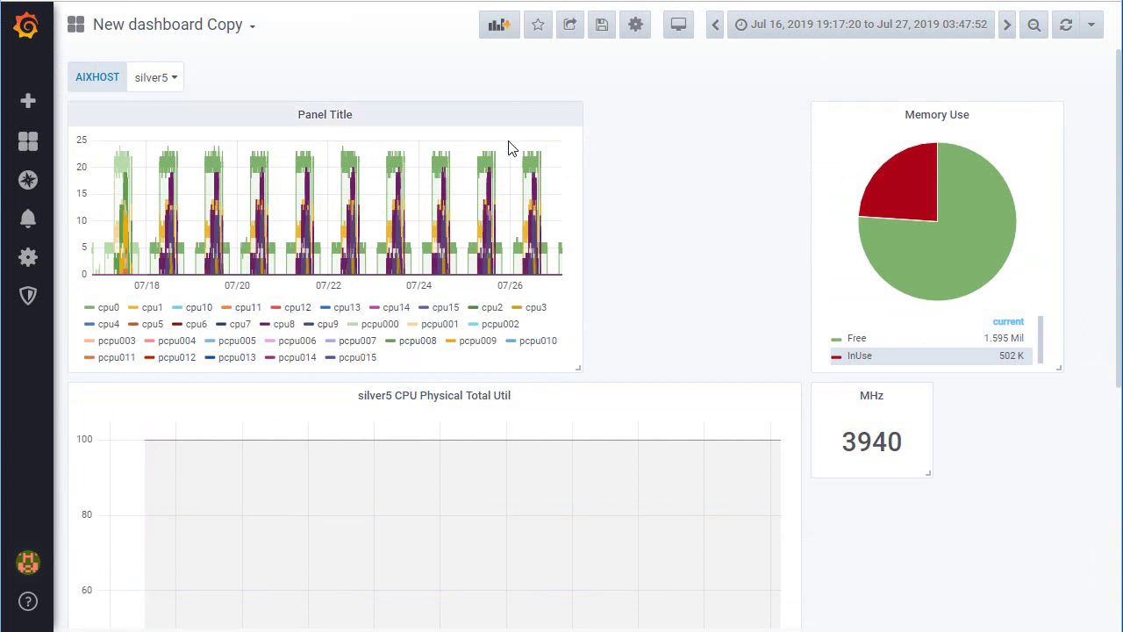
drag(464, 193, 558, 197)
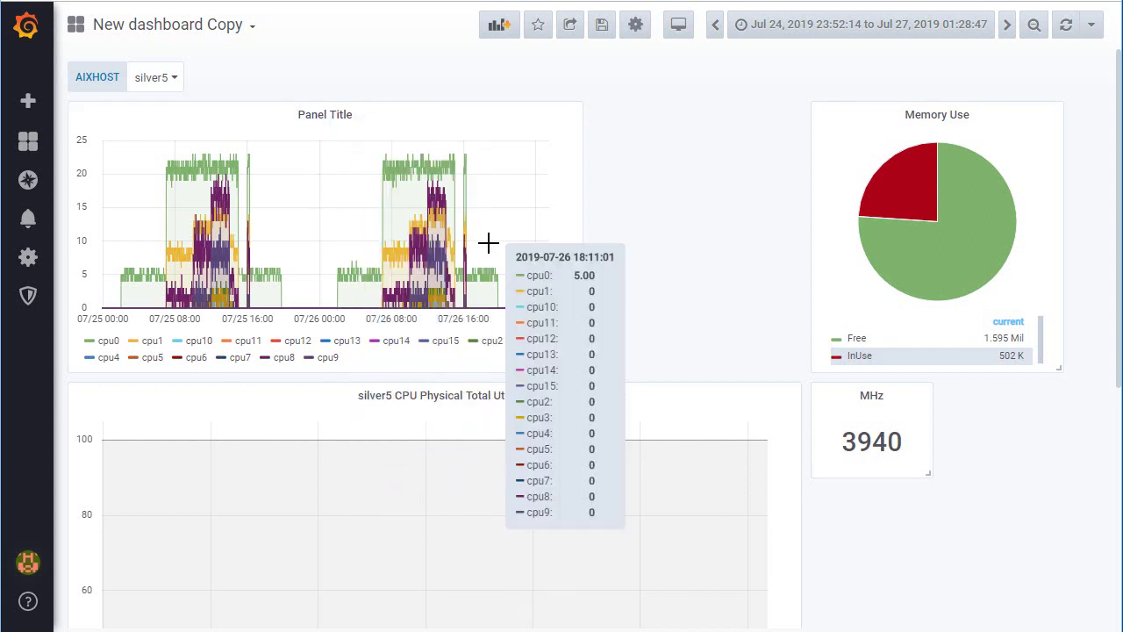
drag(579, 372, 799, 604)
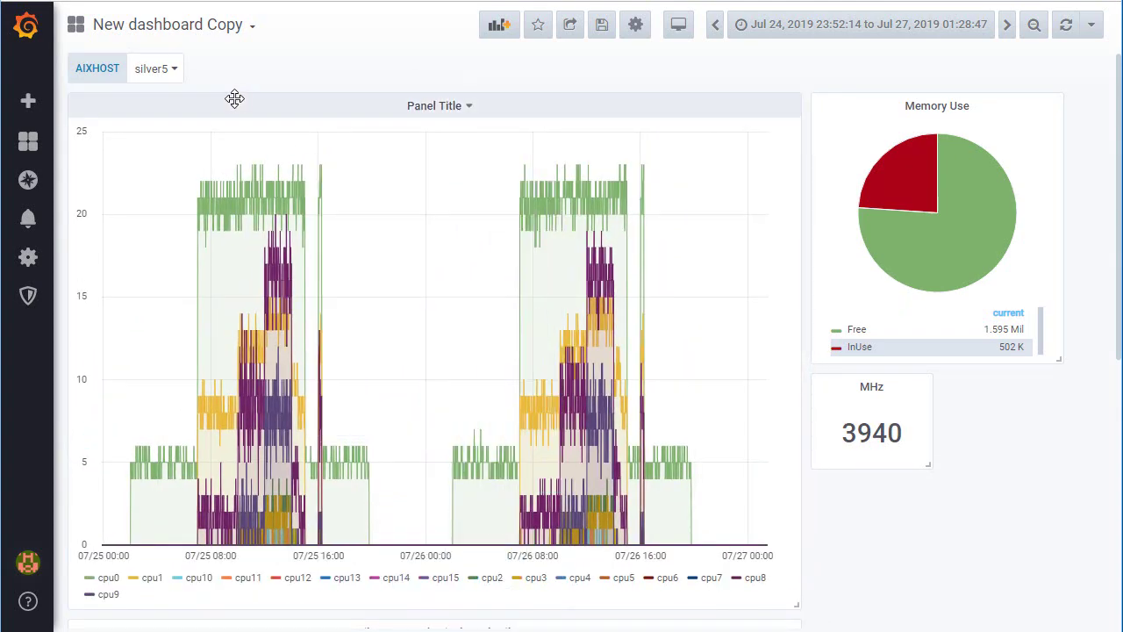
- Switch the AIXHOST variable to silver3, then to silver4
click(175, 74)
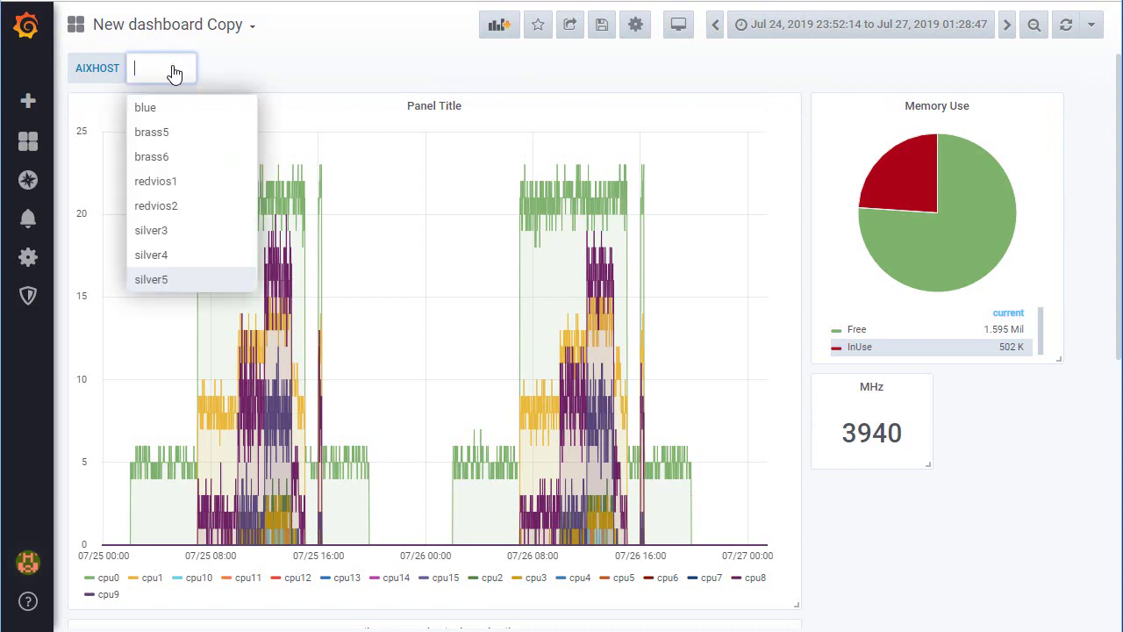
click(163, 233)
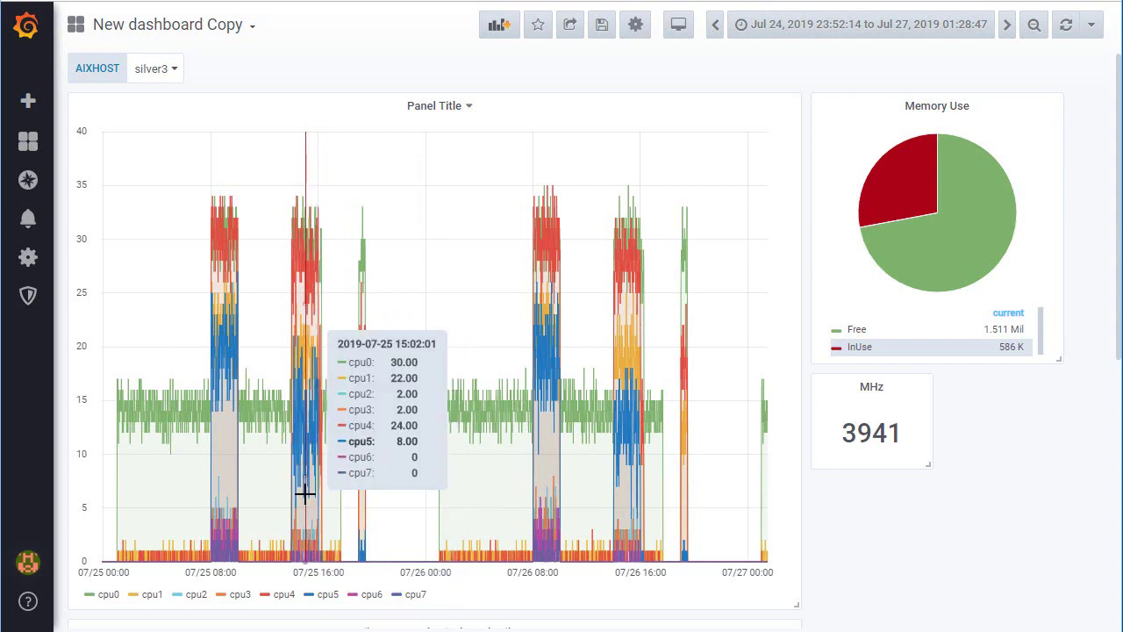
click(175, 74)
click(176, 254)
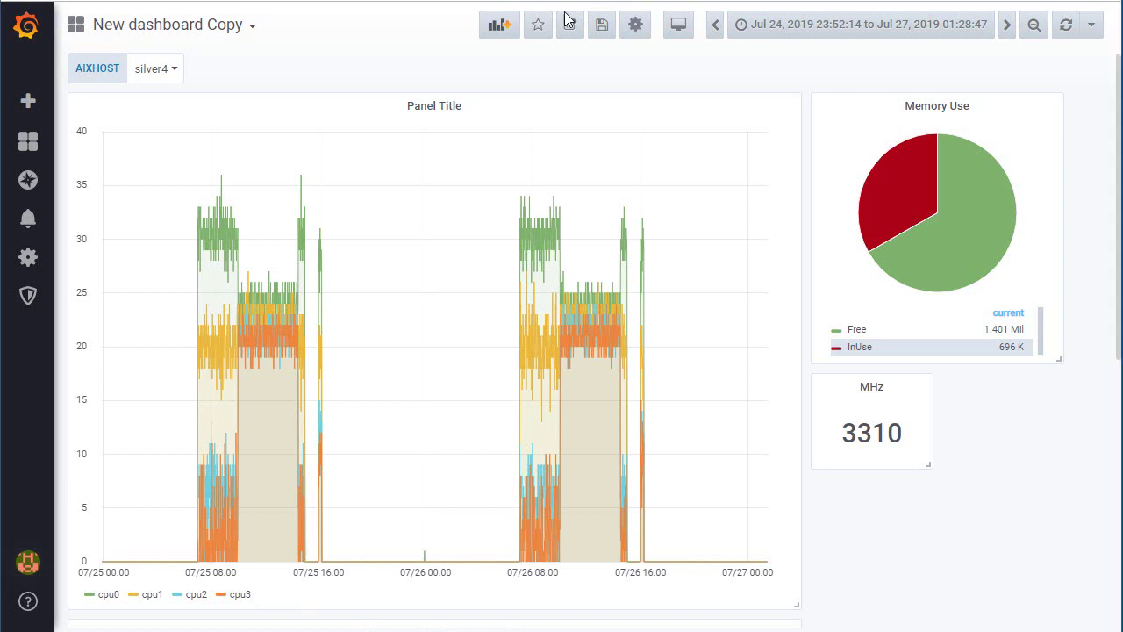
- Edit the per-CPU graph panel and switch its query to raw InfluxQL text mode
click(432, 109)
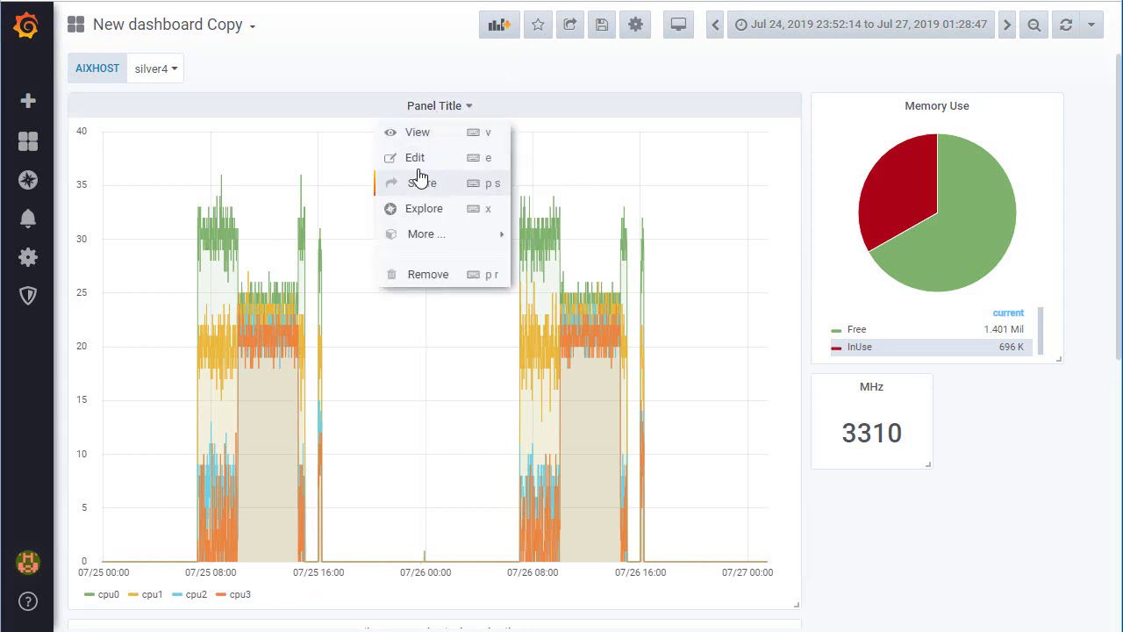
click(414, 159)
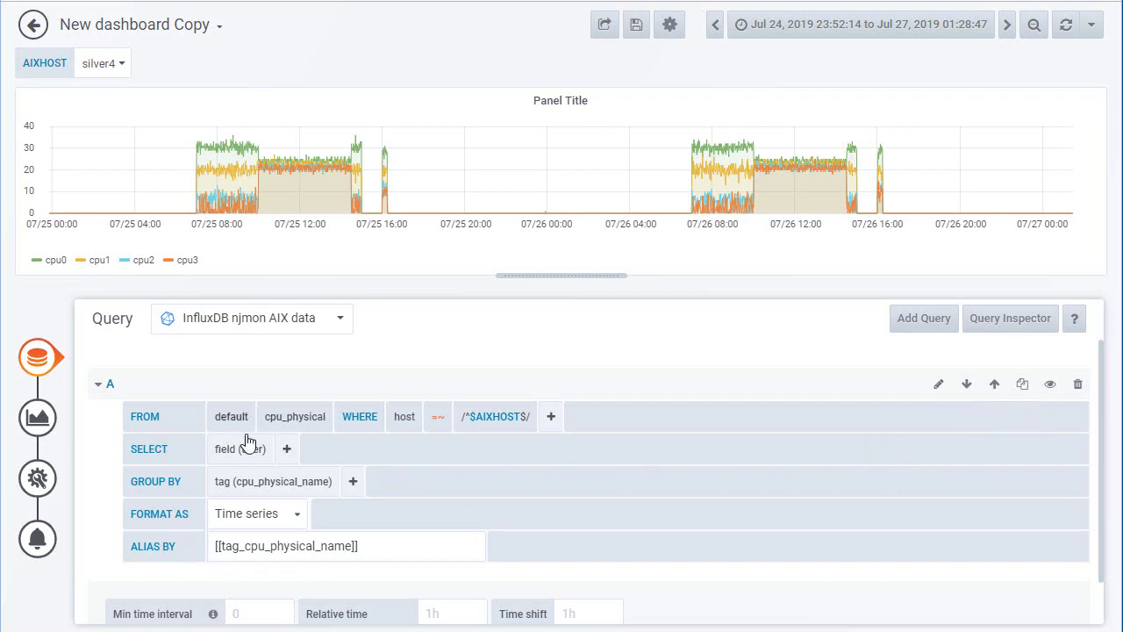
click(939, 386)
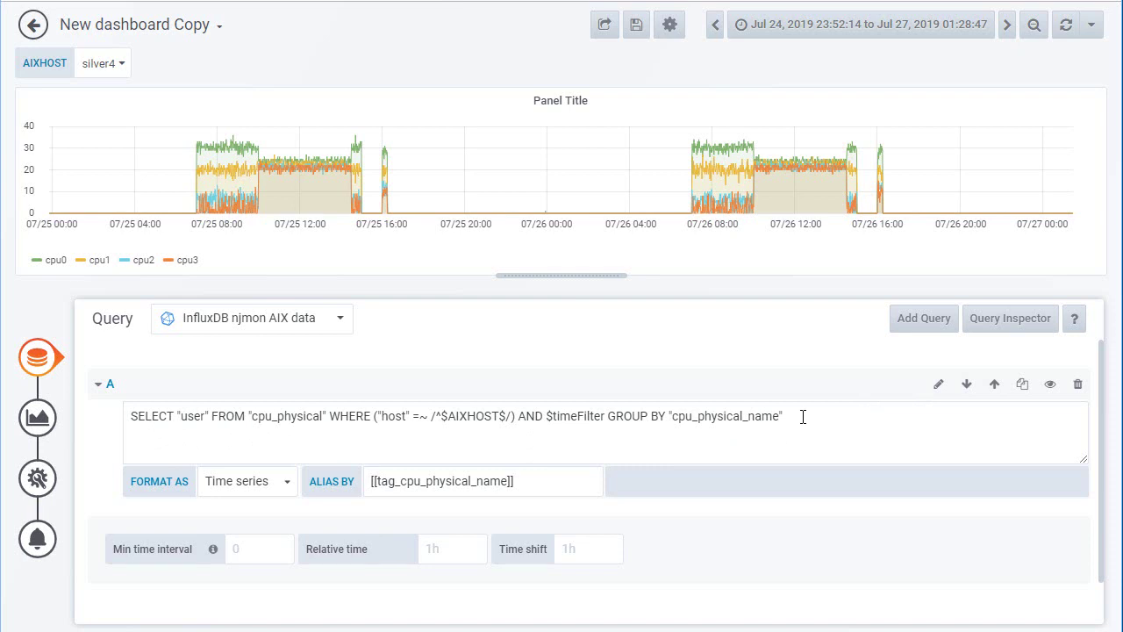
- Insert +"sys" +"wait" +"idle" after "user" in the raw query, then return to the dashboard
right_click(211, 416)
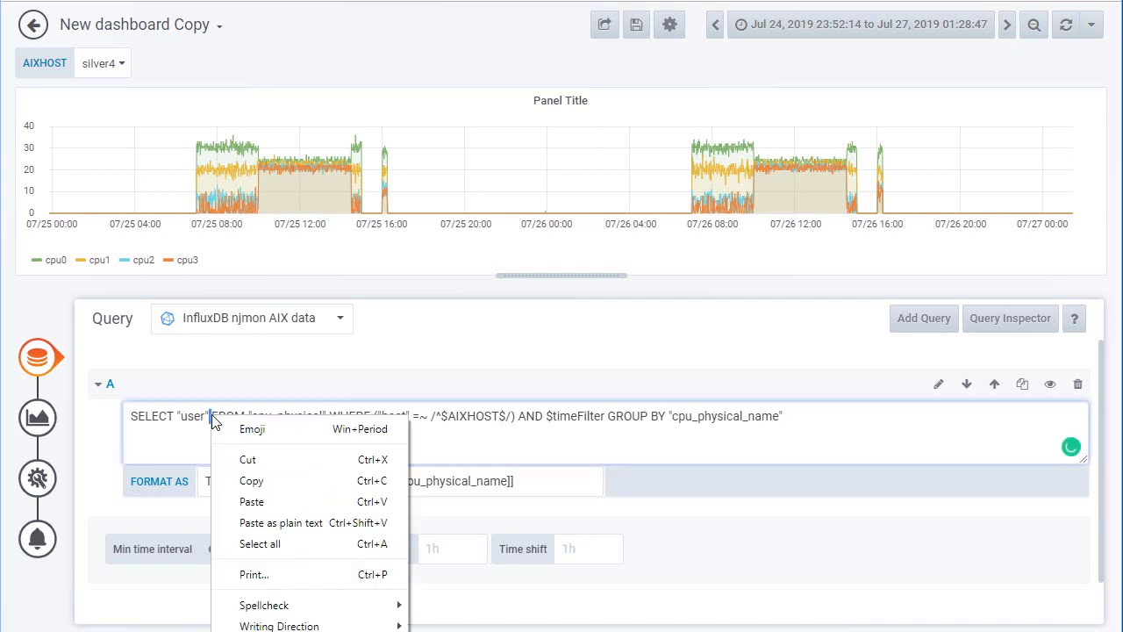
key(Escape)
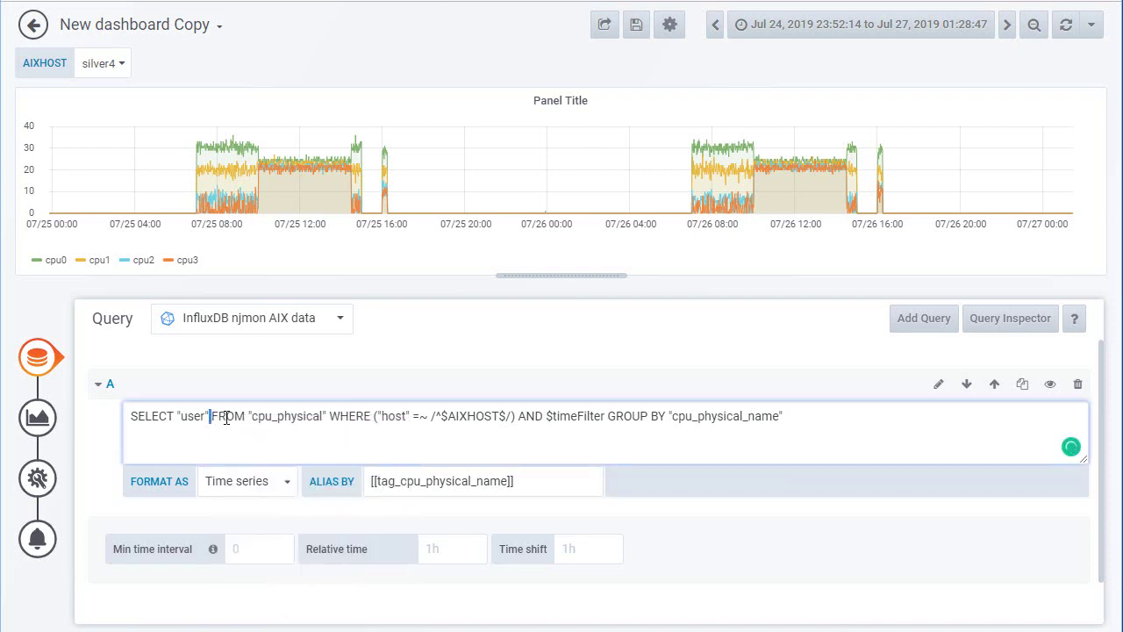
text(+")
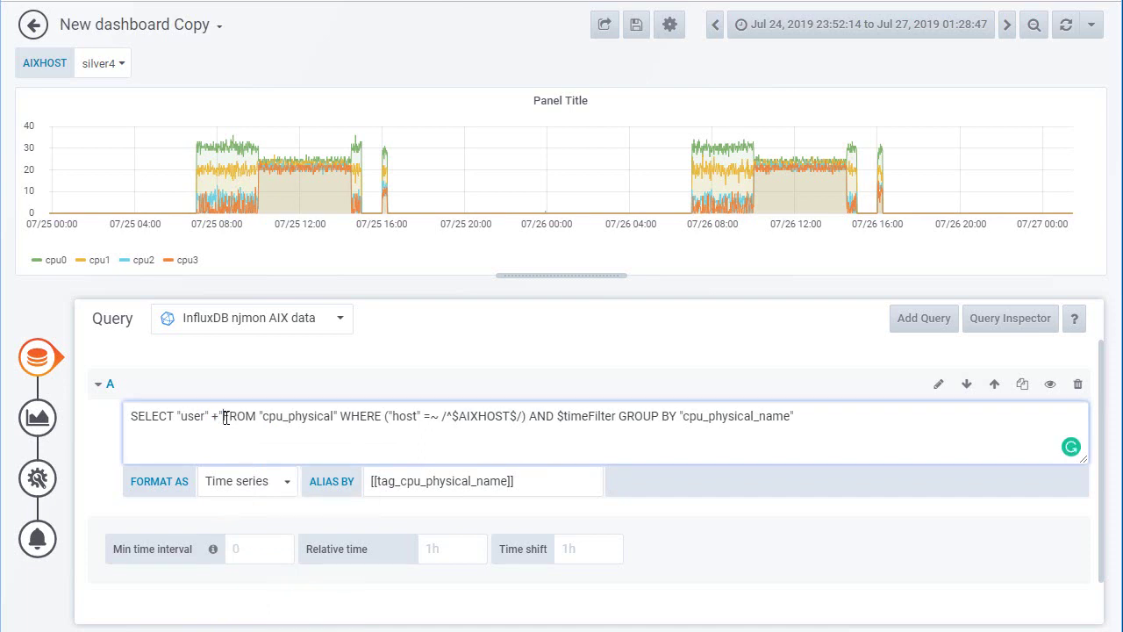
text(sys)
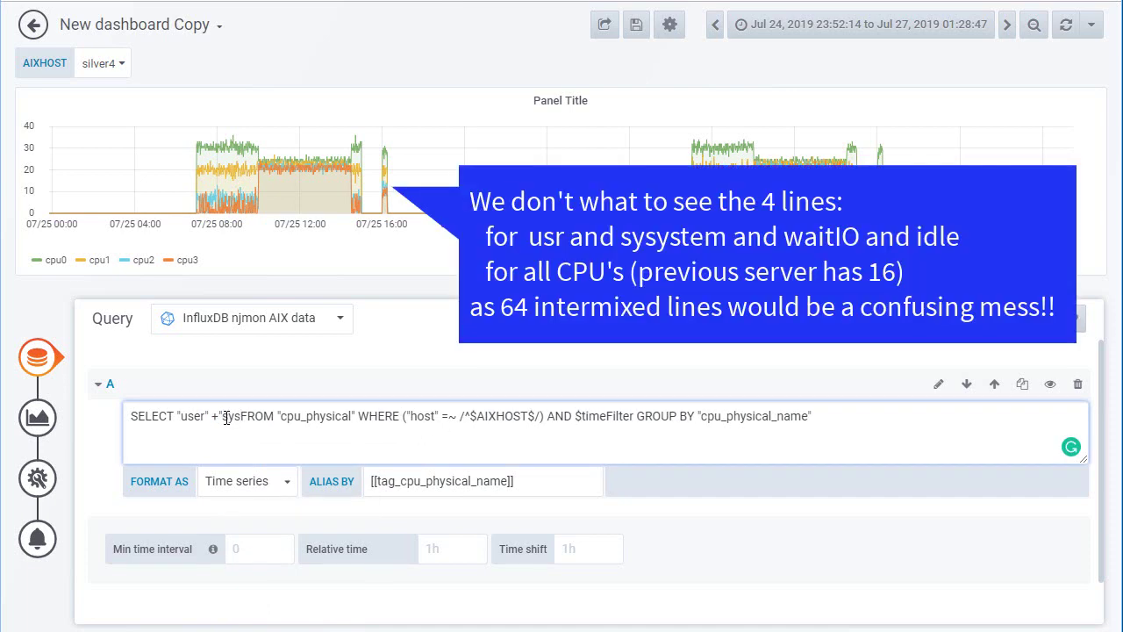
text(" +)
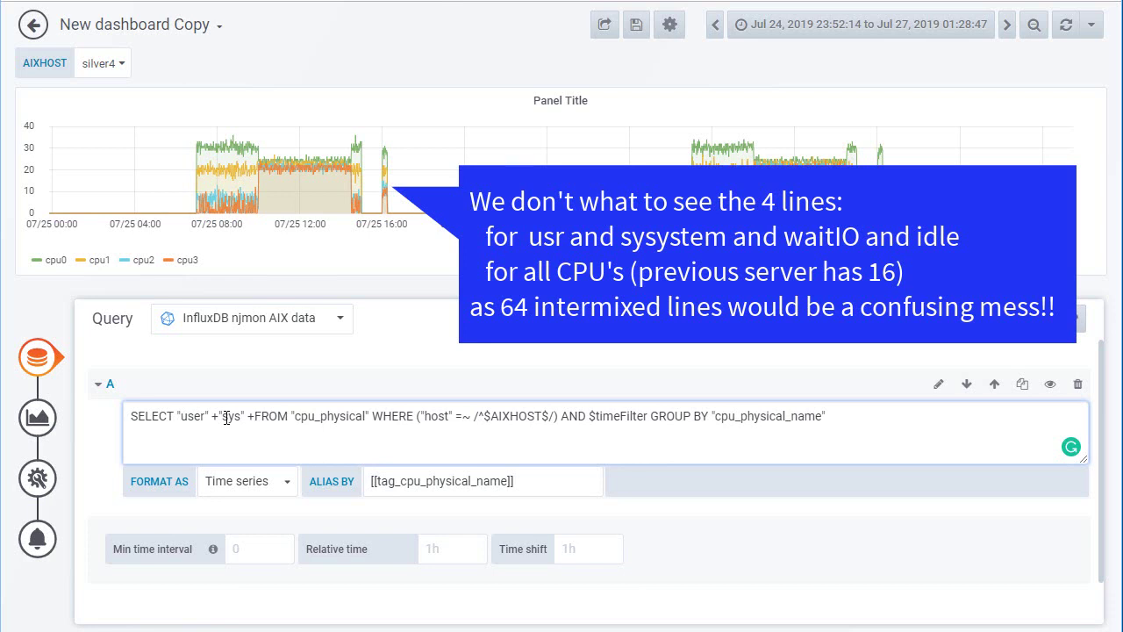
text(")
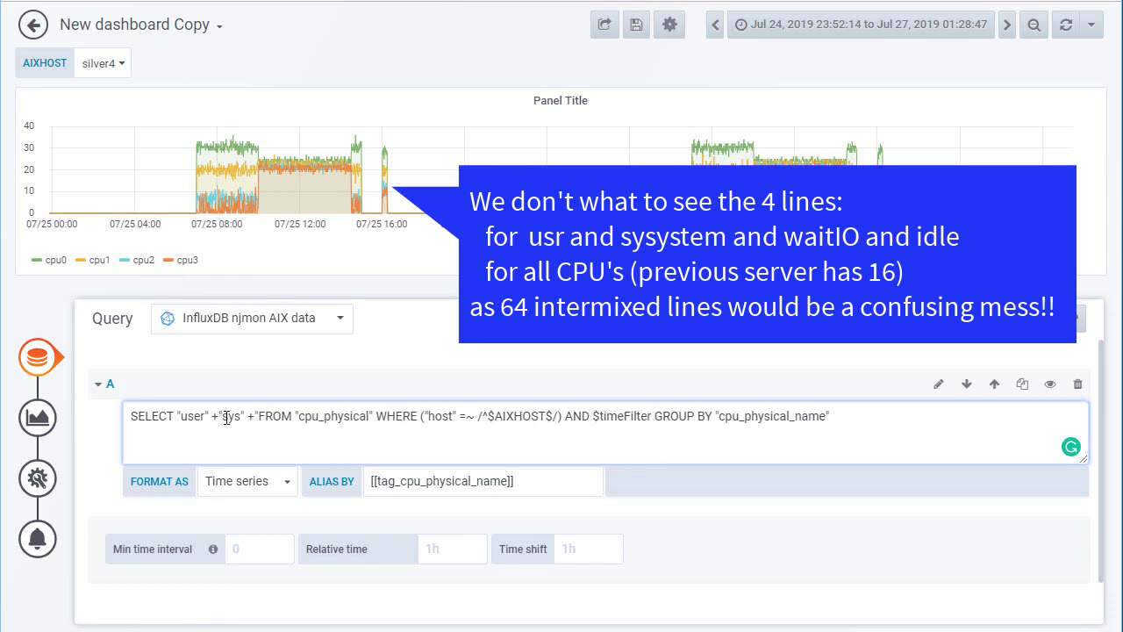
text(wait" +")
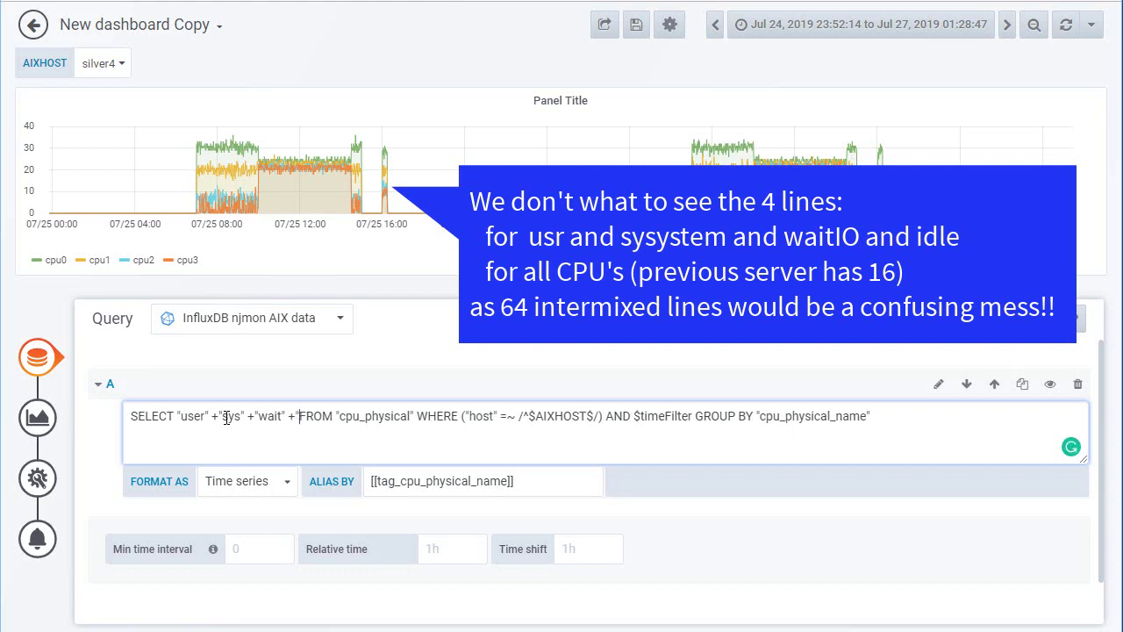
text(idle)
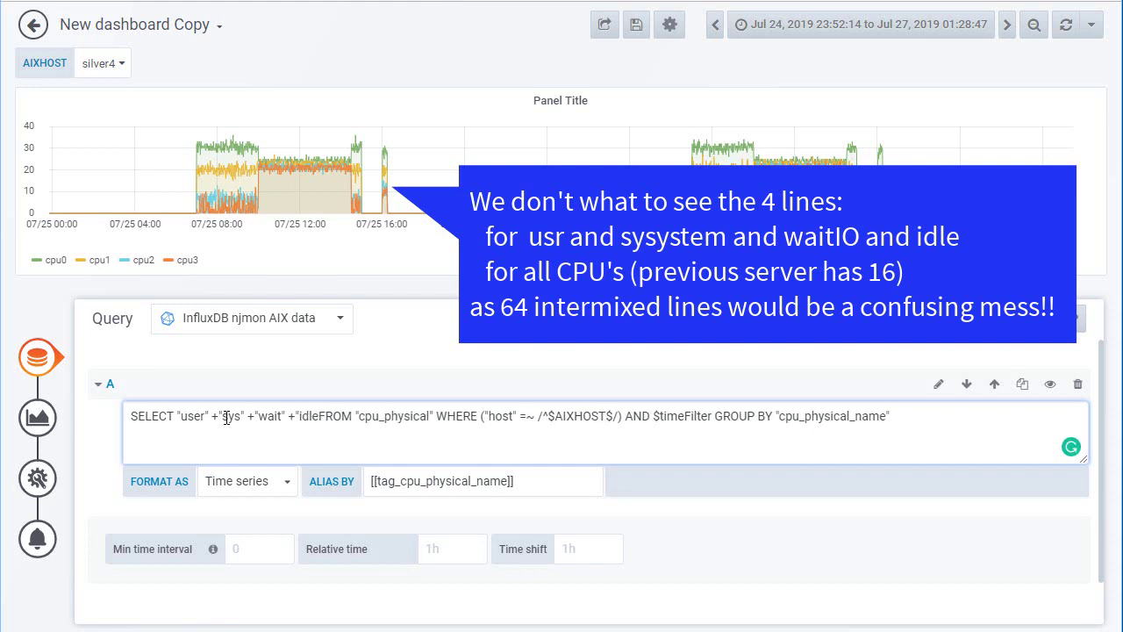
text(")
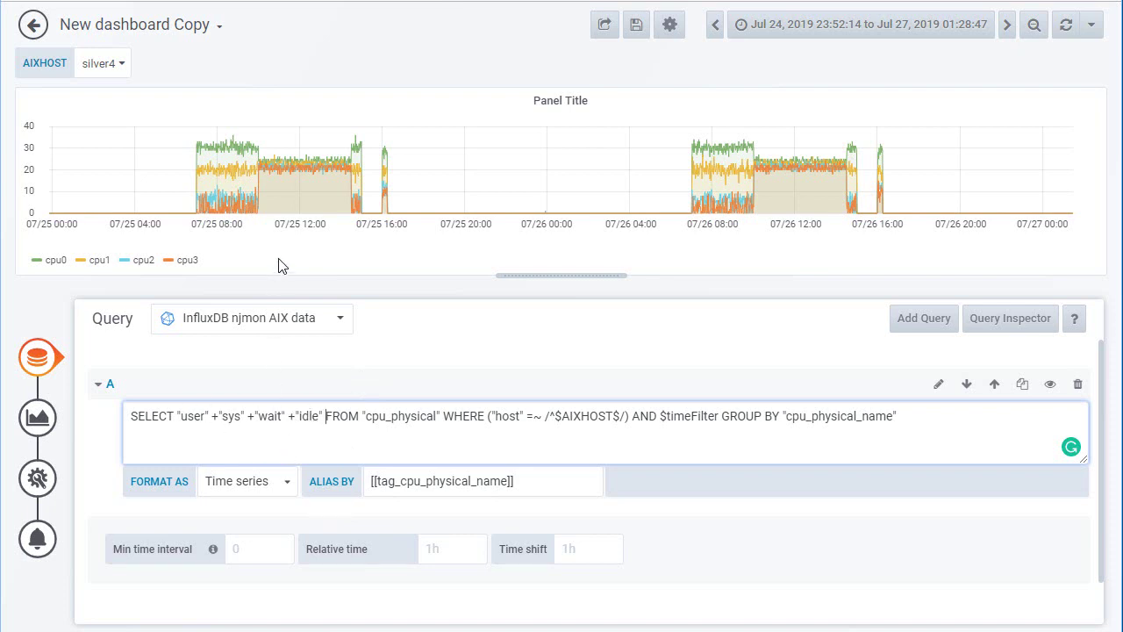
mouse_move(300, 197)
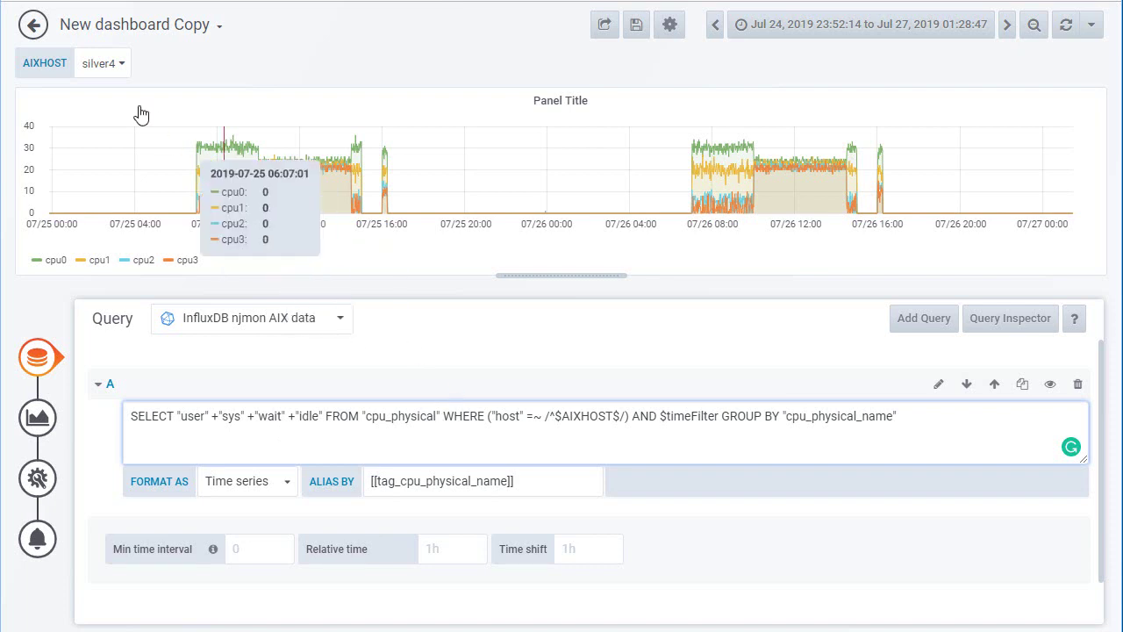
click(35, 26)
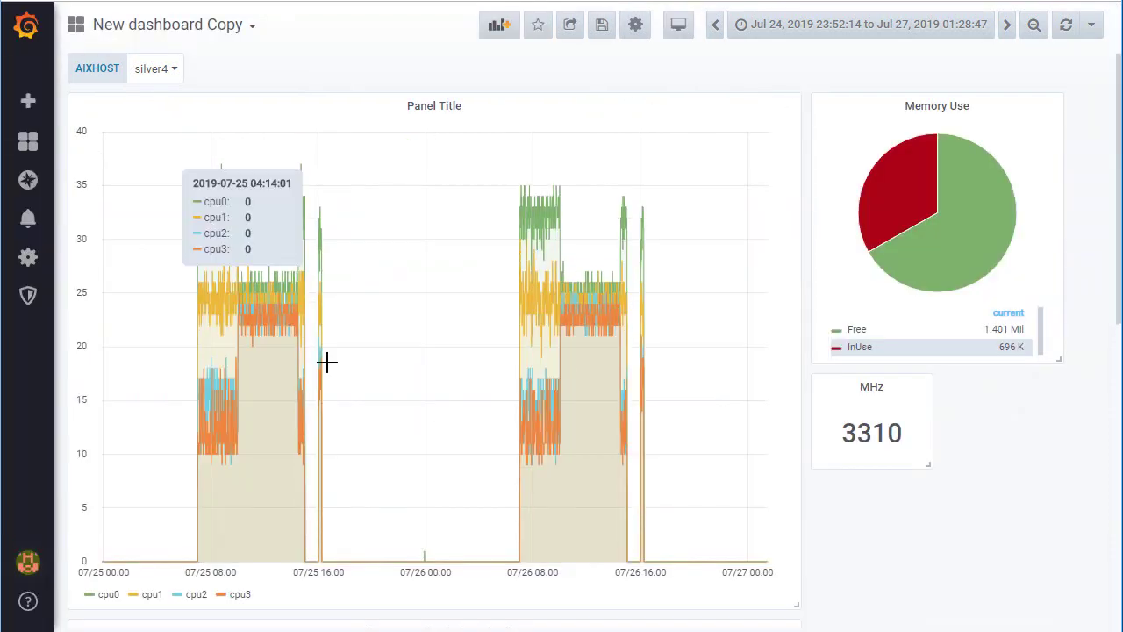